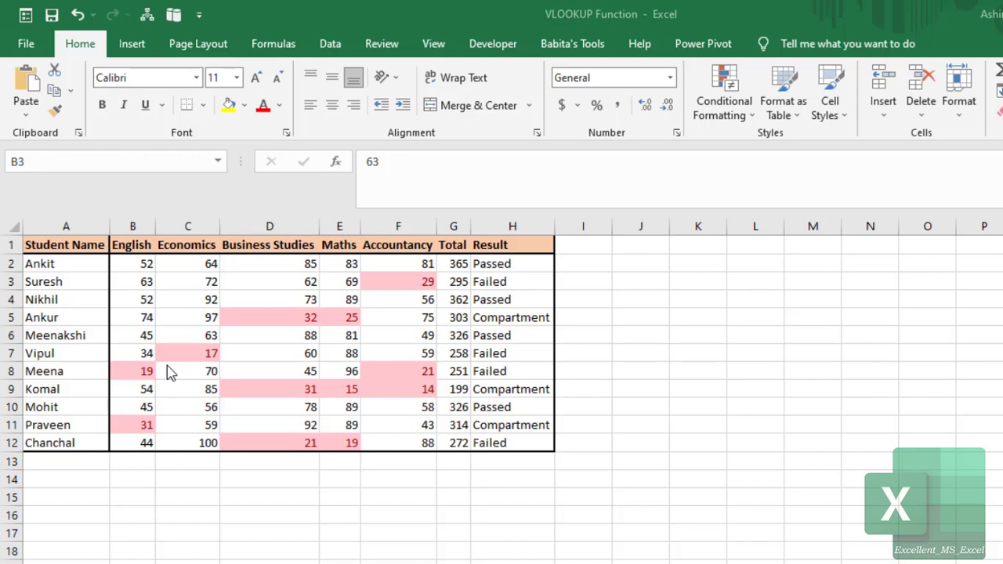
Step: Start a VLOOKUP formula in cell D14 with the name of the student in row 6, in double quotes, as the lookup value
left_click(290, 482)
left_click(290, 480)
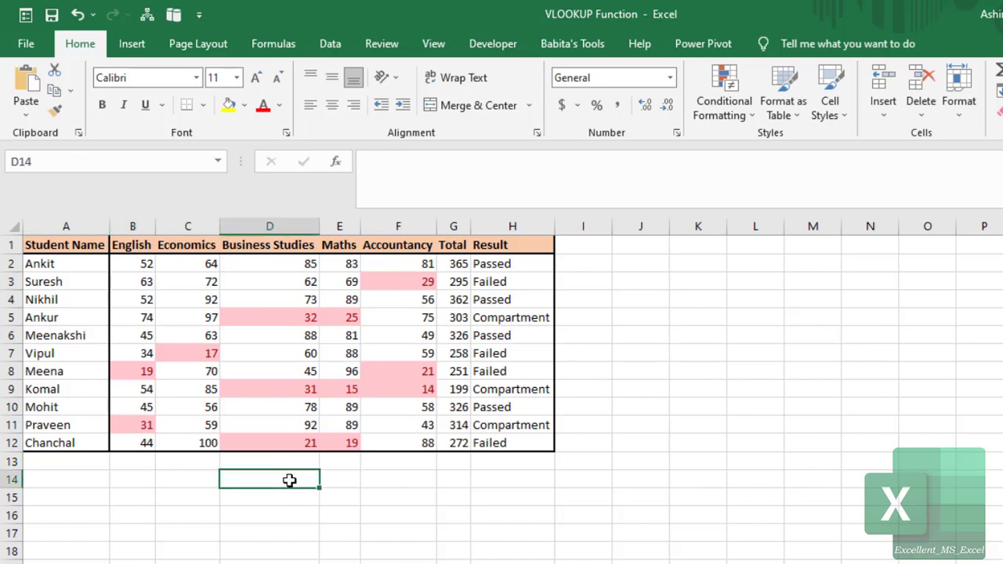
type("=vlooku")
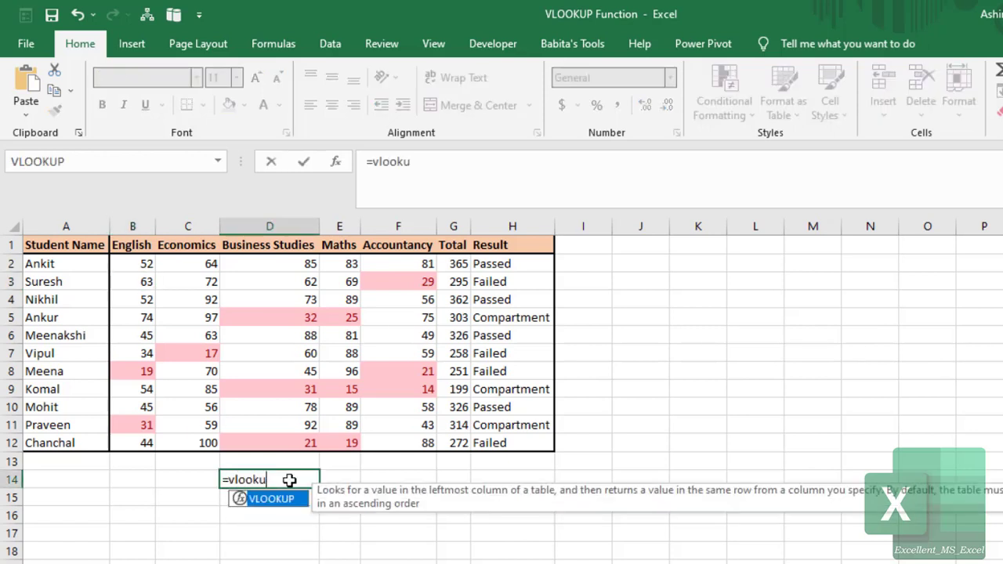
type("p")
key("Tab")
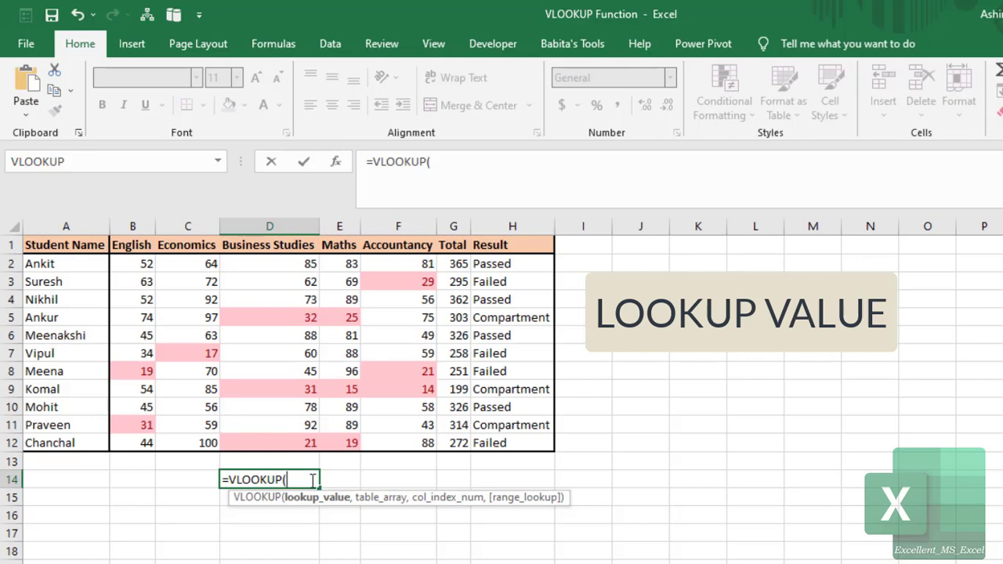
type("\"Meenakshi")
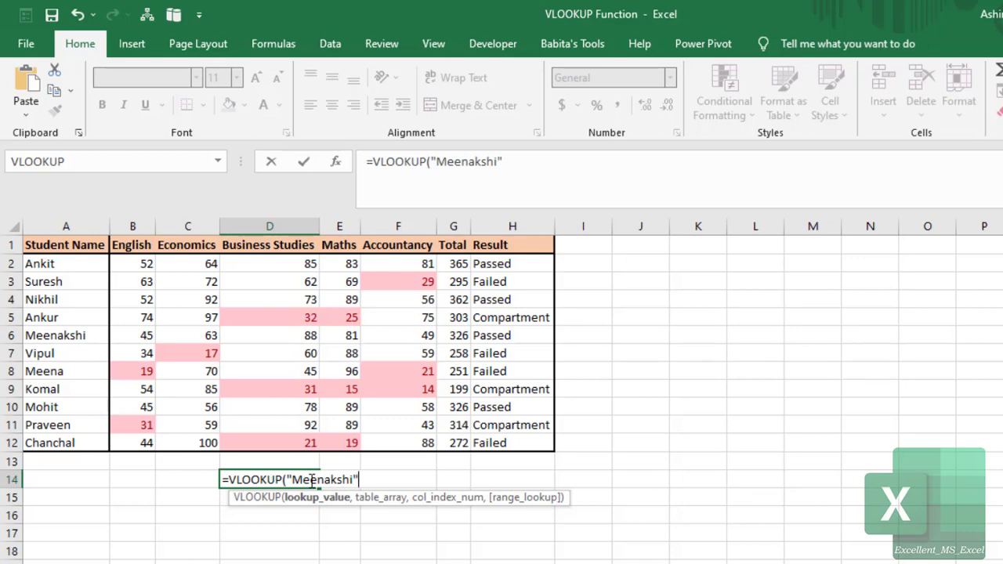
type("\",")
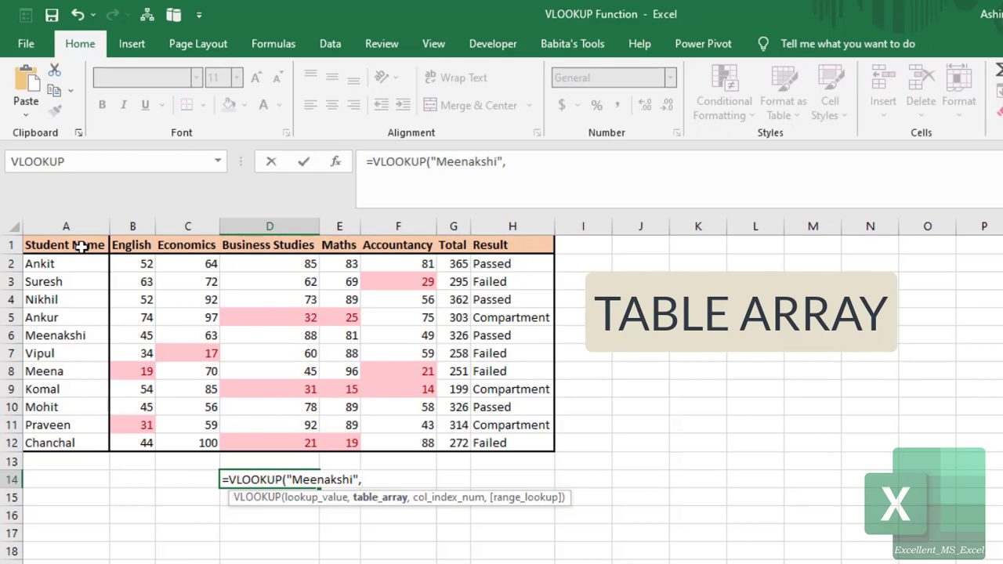
Step: Complete the VLOOKUP in D14 with table array A1:H12, column index 8 and FALSE for an exact match
left_click_drag(47, 245, 501, 443)
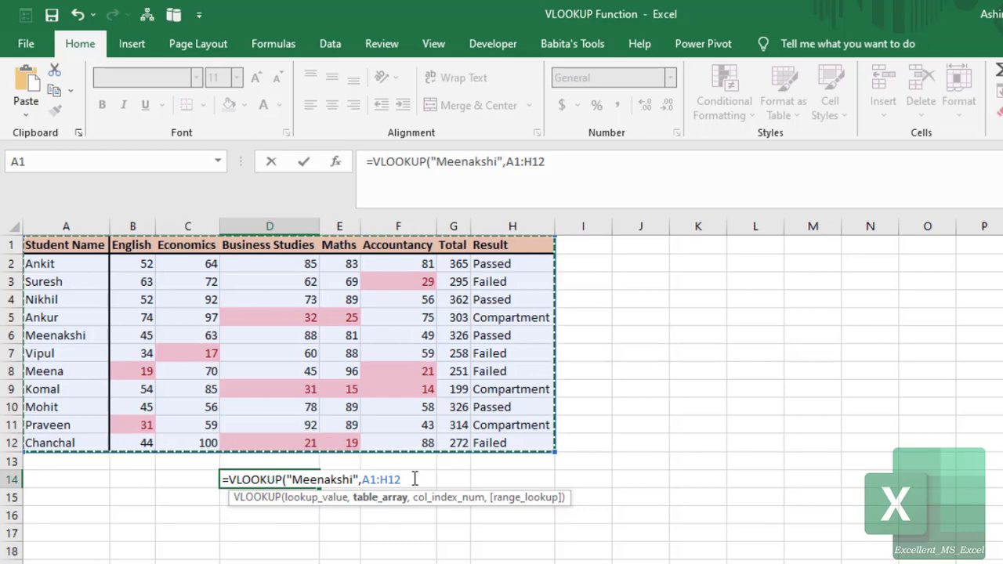
type(",8")
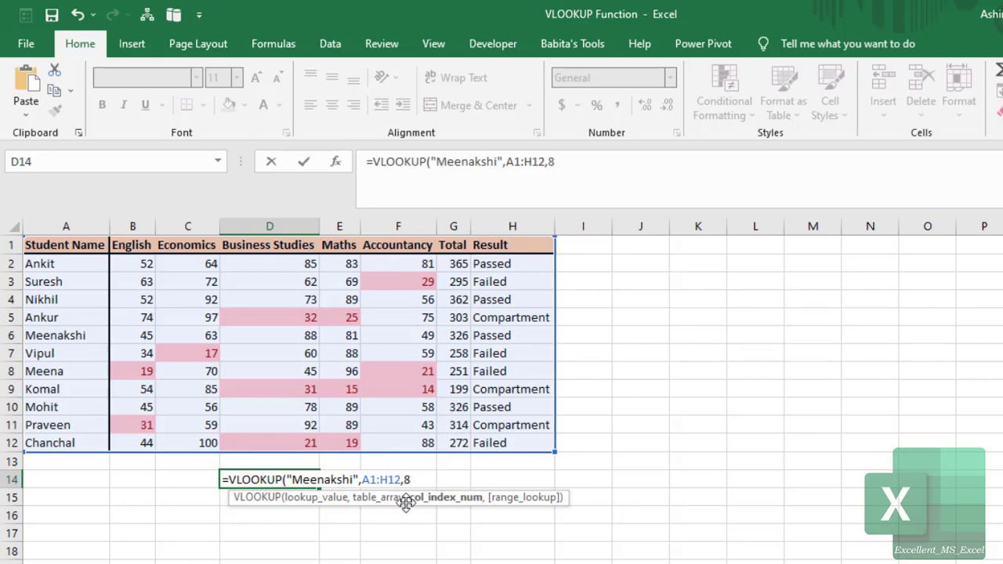
type(",F")
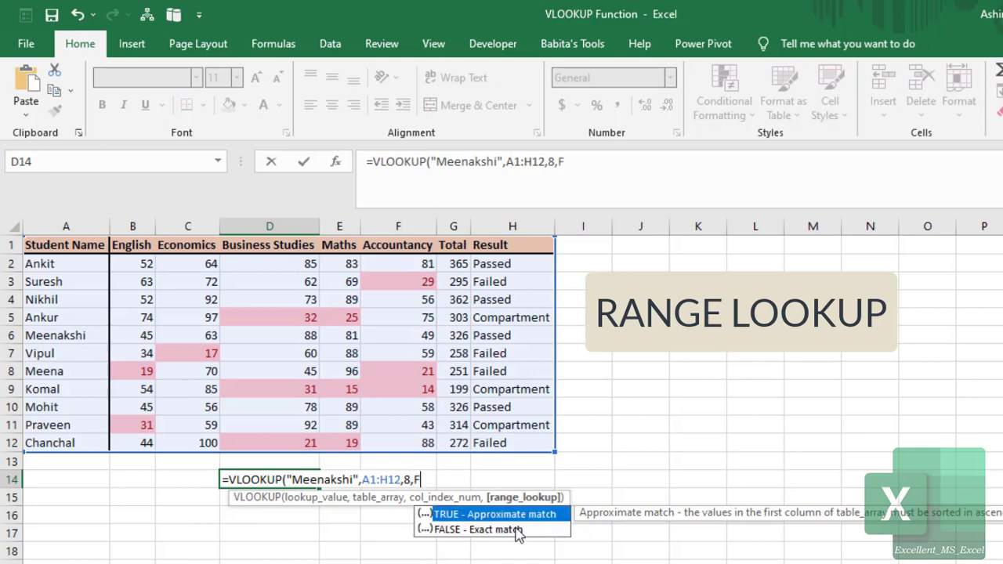
type("SE")
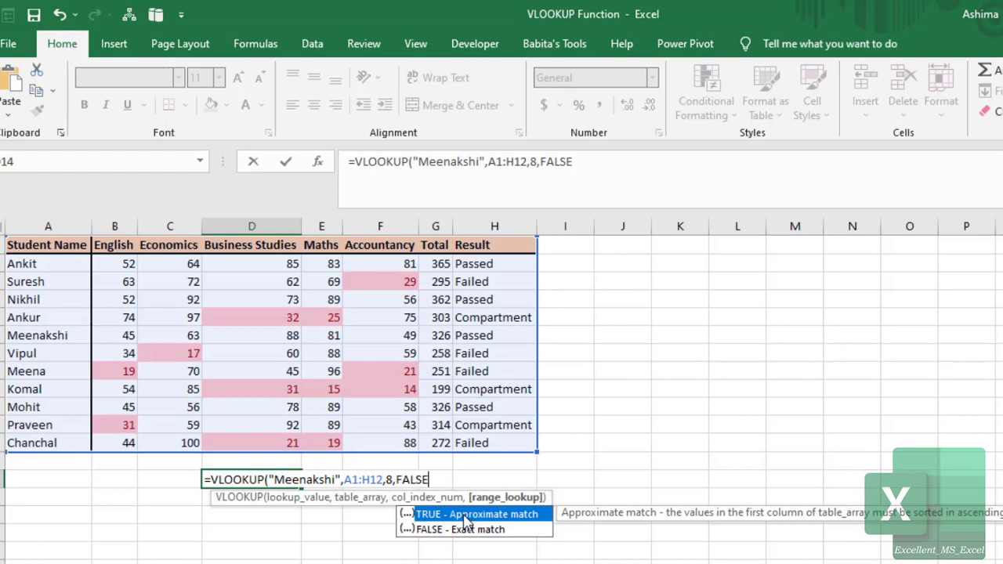
type(")")
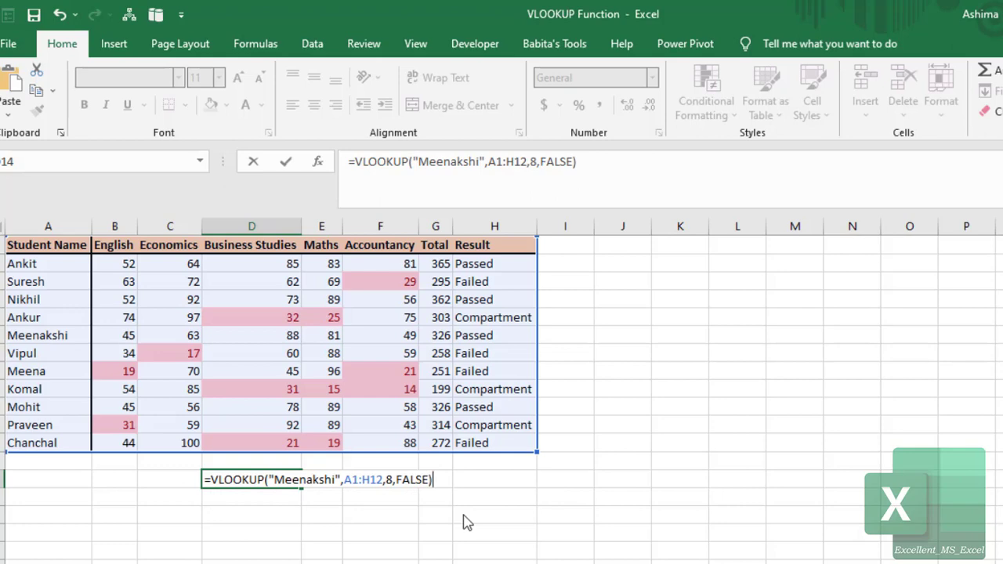
key("Return")
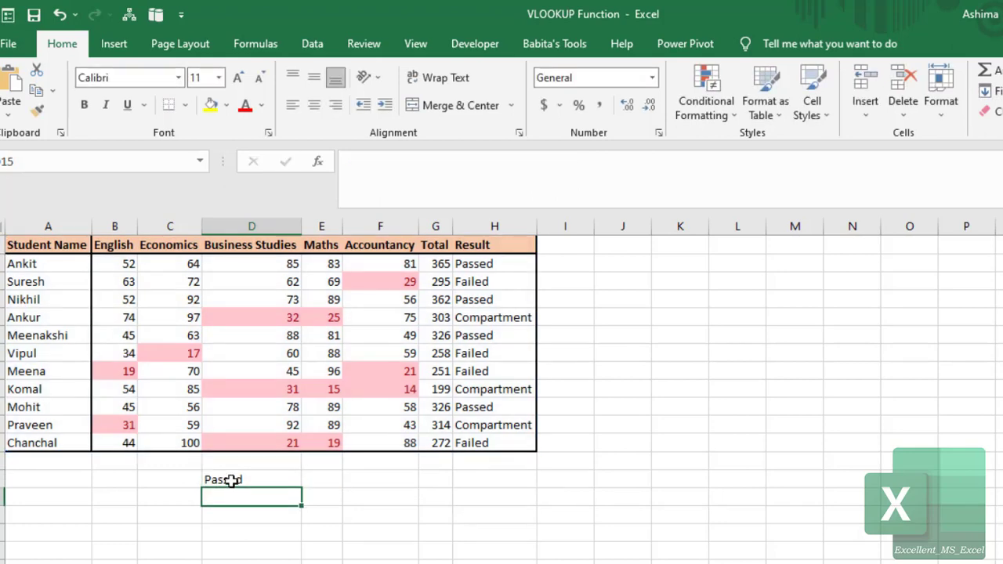
Step: Check the lookup result in D14 against the student's record in A6:H6
left_click(232, 479)
left_click(47, 335)
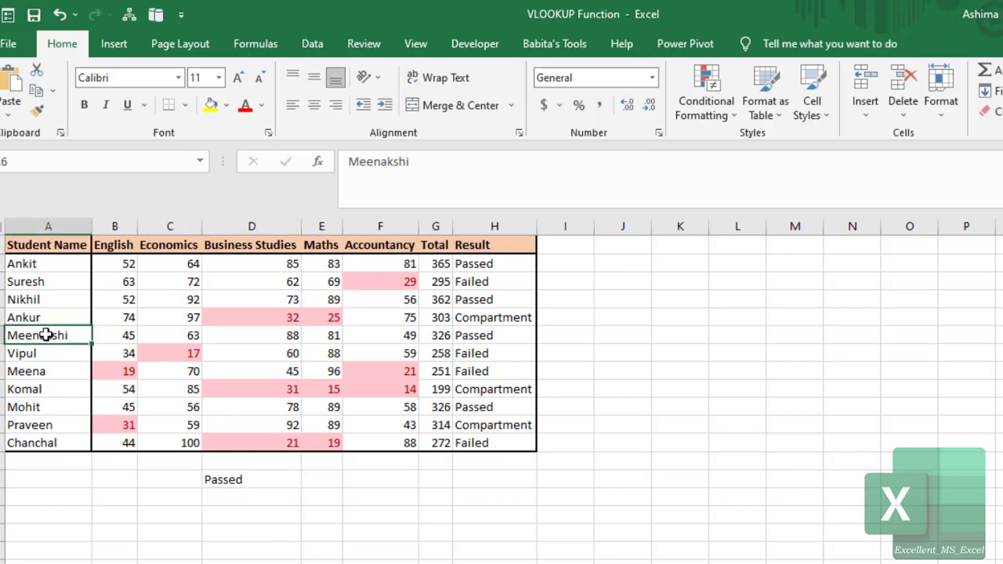
key("shift+Right")
key("shift+Right")
key("shift+Right")
key("shift+Right")
key("shift+Right")
key("shift+Right")
key("shift+Right")
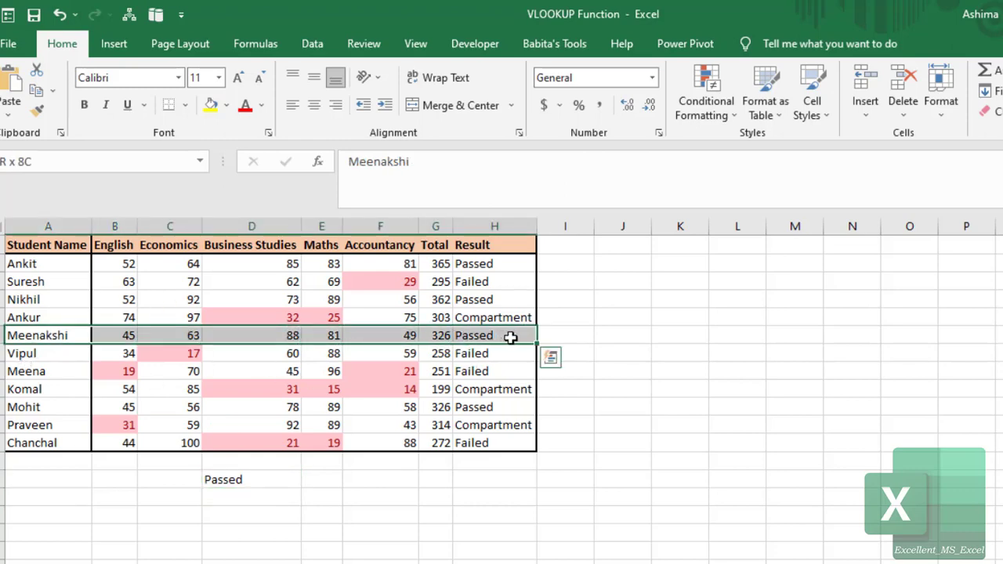
Step: Replace the lookup value in D14's VLOOKUP formula with the quoted name of the student in row 10
left_click(282, 484)
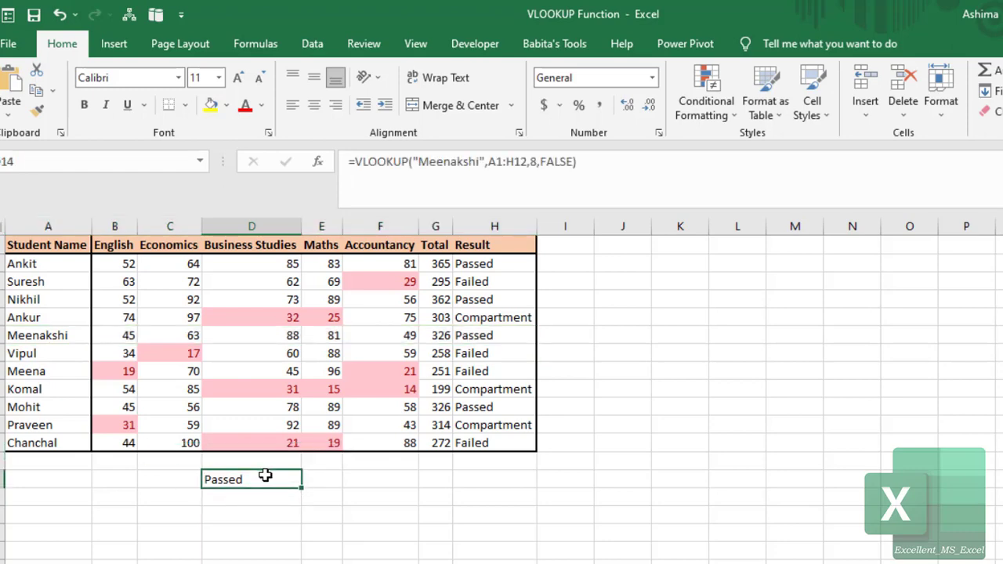
double_click(266, 477)
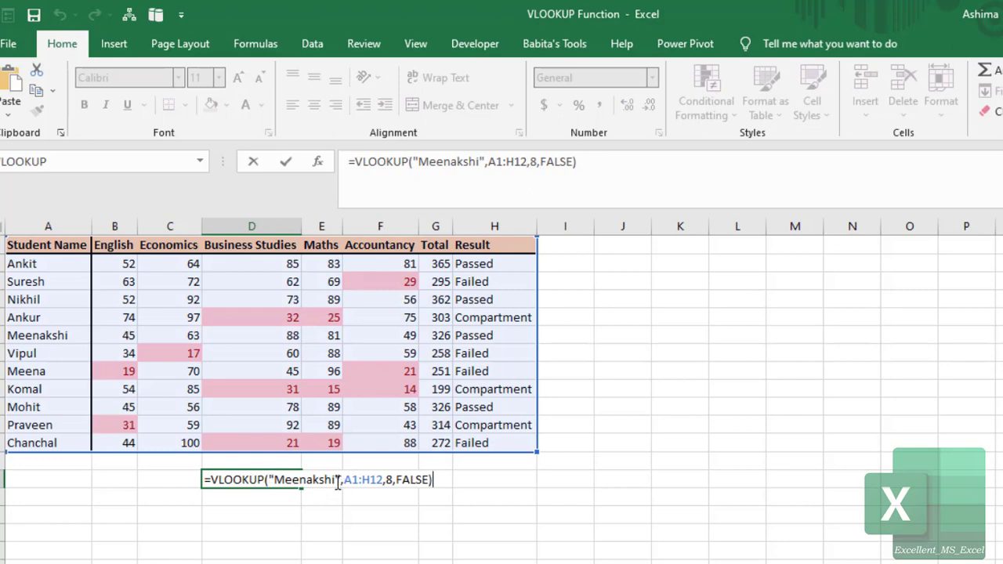
left_click_drag(305, 480, 273, 479)
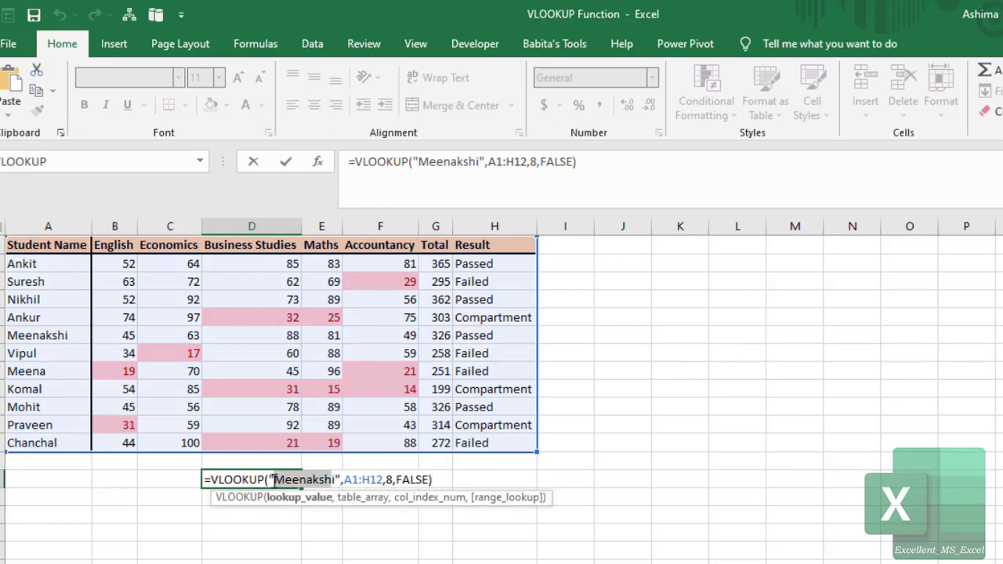
type("No")
key("BackSpace")
key("BackSpace")
key("BackSpace")
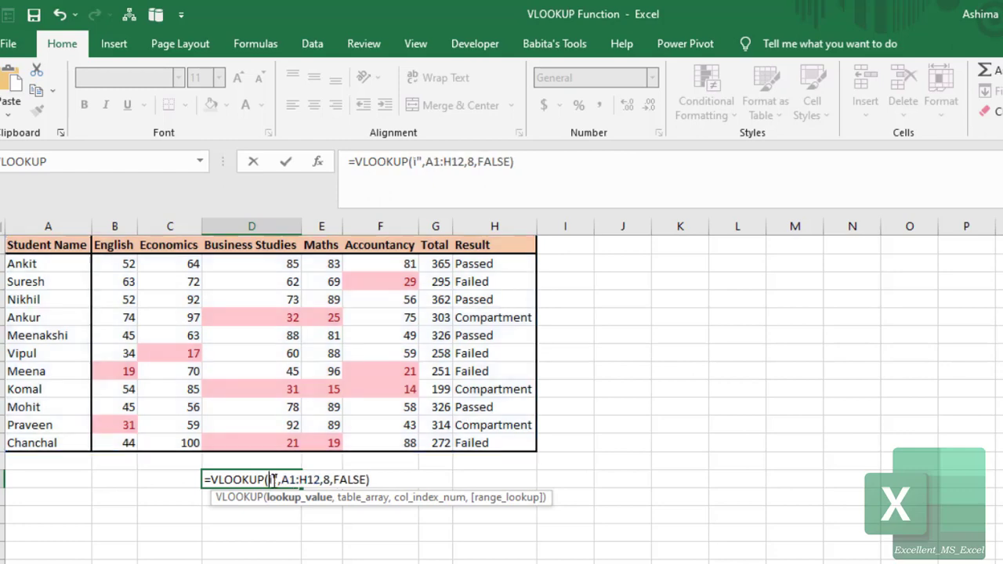
type("\"")
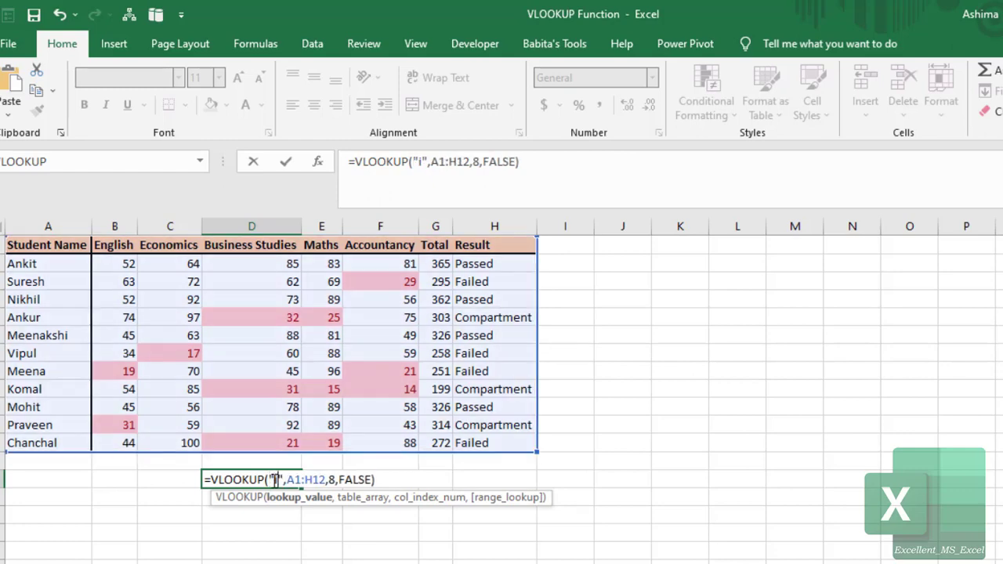
key("Delete")
type("Mohit")
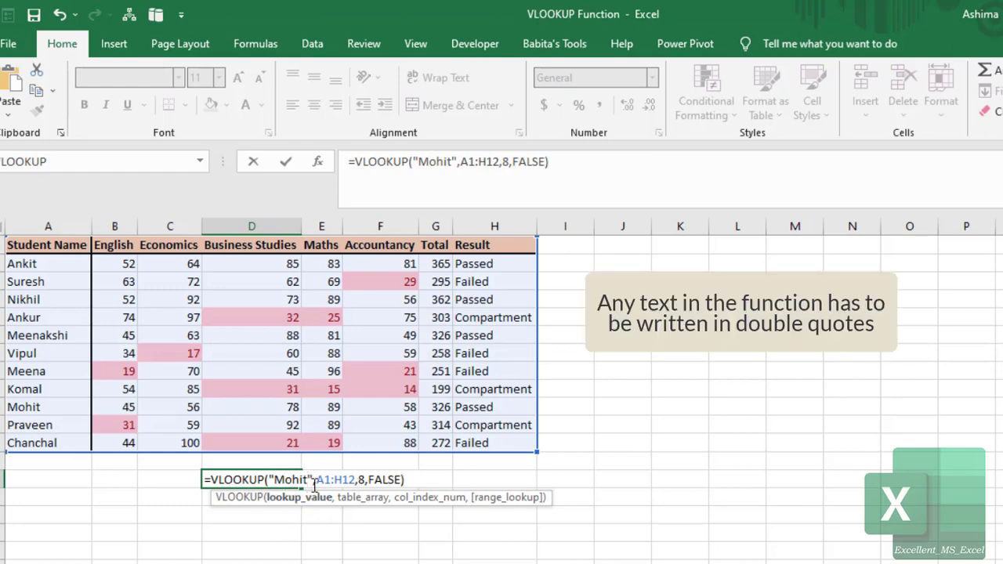
key("Return")
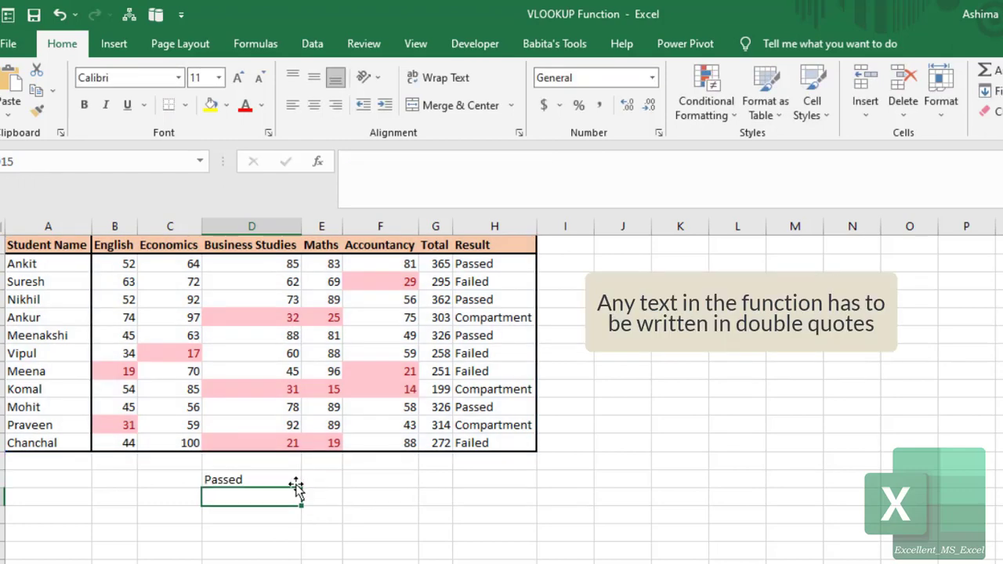
Step: Check the formula result in D14 against the student's record in A10:H10
left_click(259, 480)
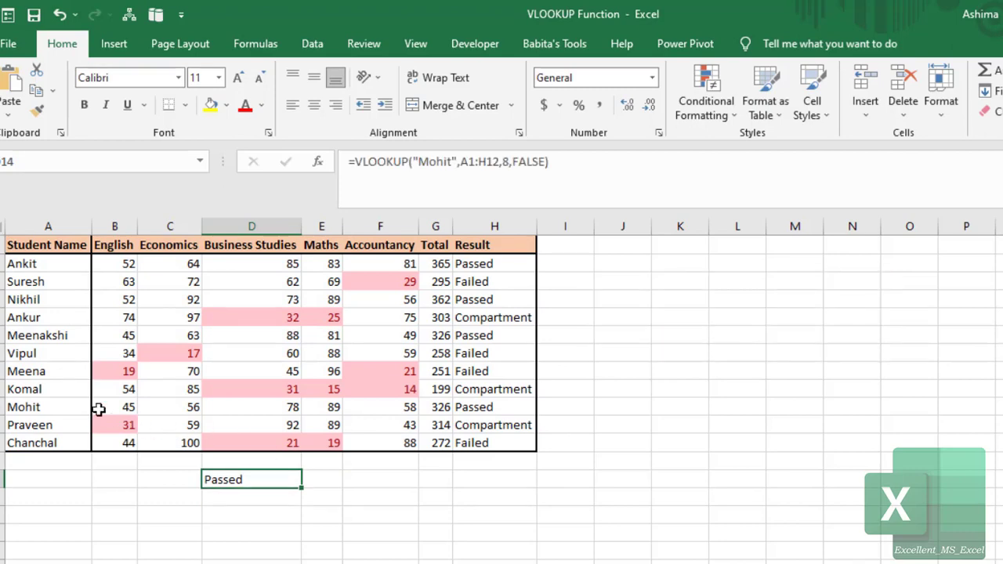
left_click(70, 407)
key("shift+Right")
key("shift+Right")
key("shift+Right")
key("shift+Right")
key("shift+Right")
key("shift+Right")
key("shift+Right")
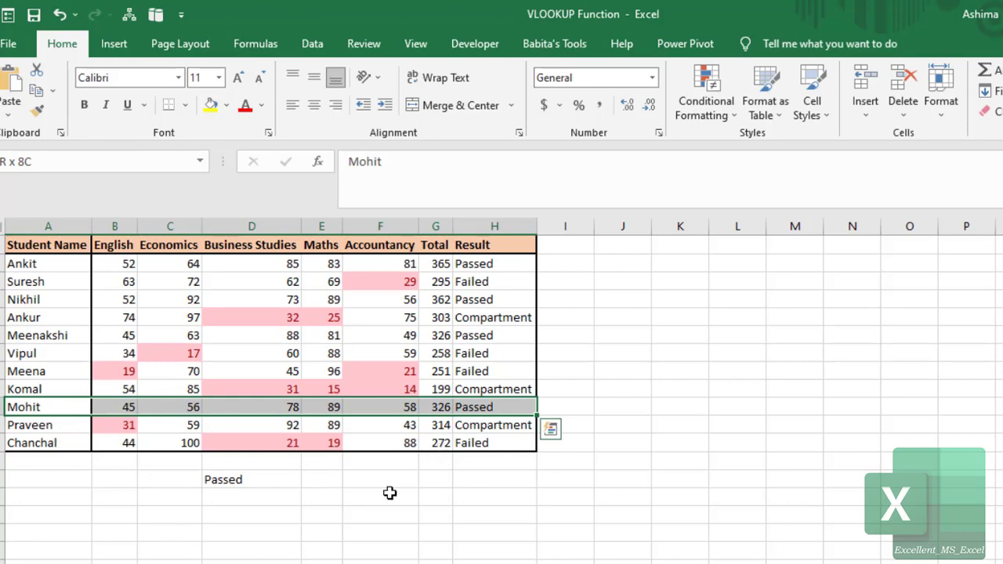
Step: Examine the student record in A5:H5, from the name through the Result column
left_click(46, 323)
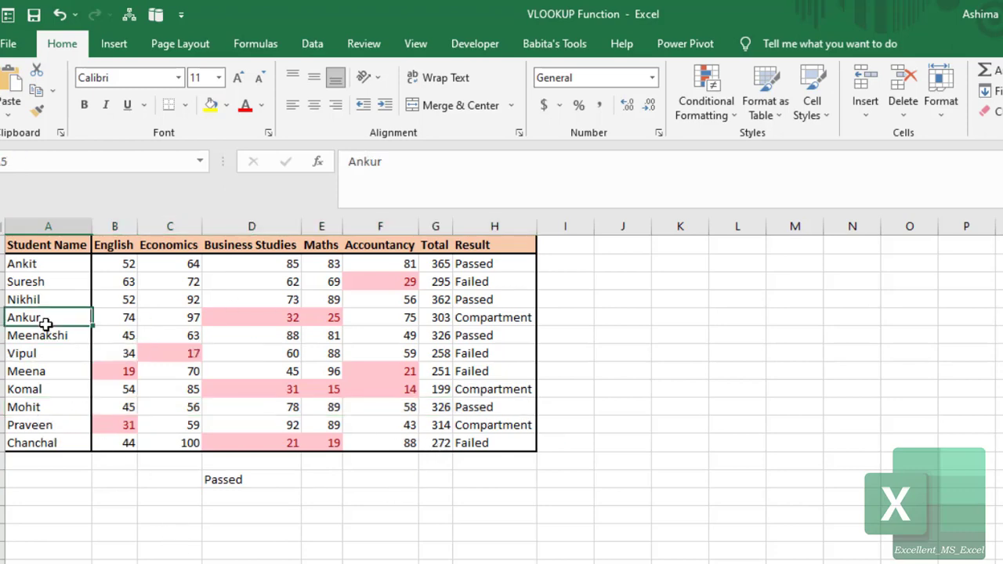
key("shift+Right")
key("shift+Right")
key("shift+Right")
key("shift+Right")
key("shift+Right")
key("shift+Right")
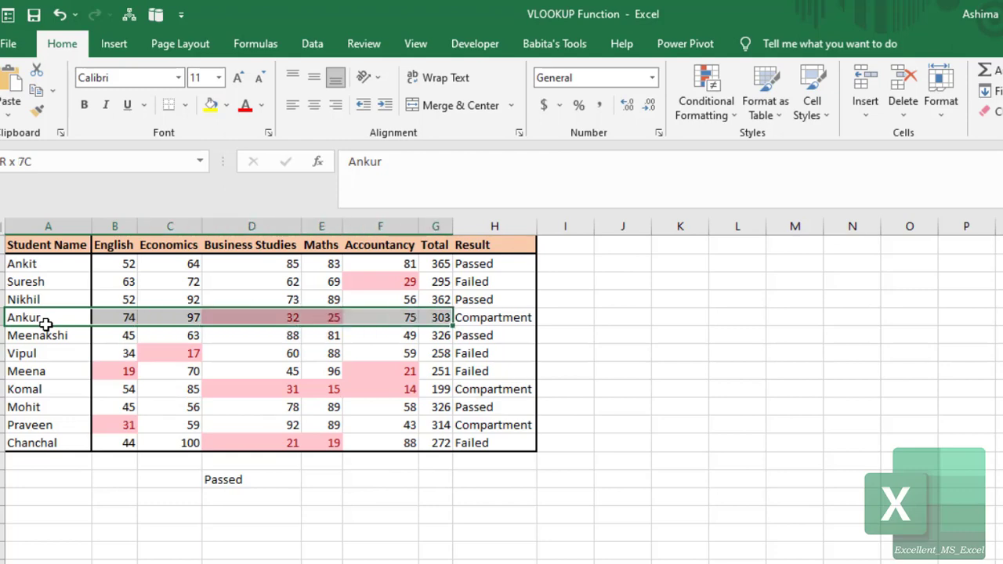
key("shift+Right")
key("shift+Left")
key("shift+Right")
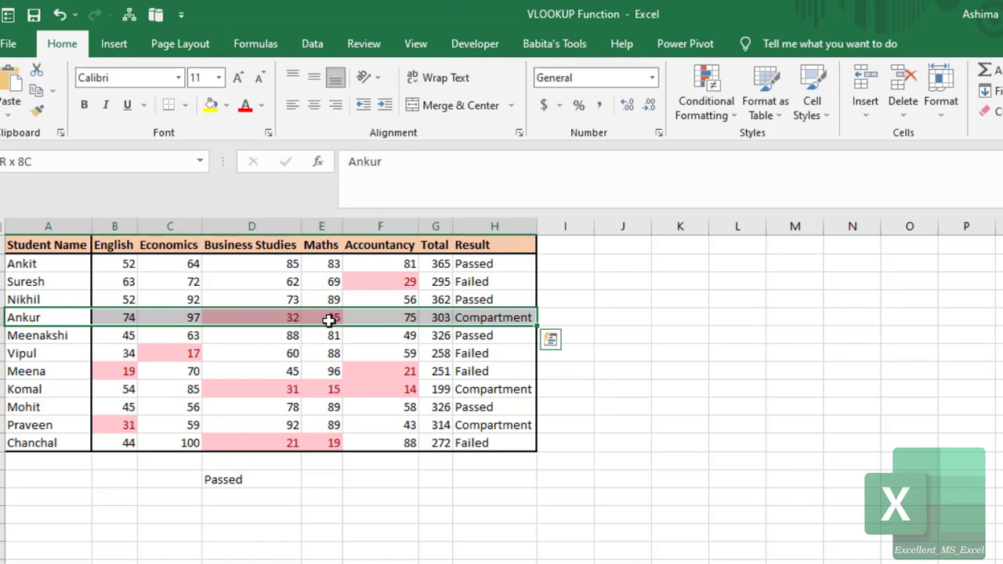
Step: Replace the lookup value in D14's VLOOKUP formula with the quoted name of the student in row 5
double_click(247, 479)
key("Left")
key("Left")
key("Left")
key("Left")
key("Left")
key("Left")
key("Left")
key("Left")
key("Left")
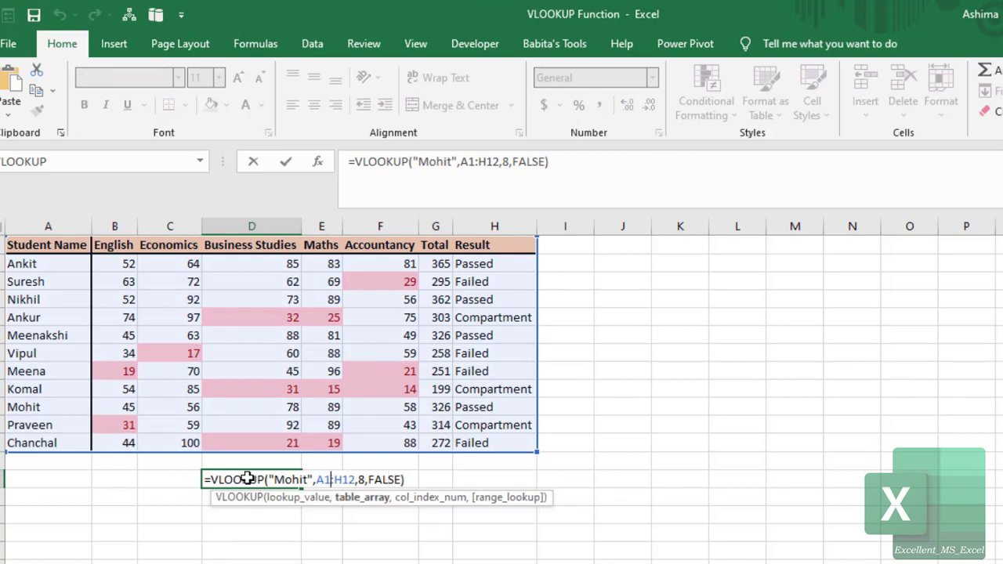
key("Left")
key("Left")
key("Left")
key("Left")
left_click(248, 479)
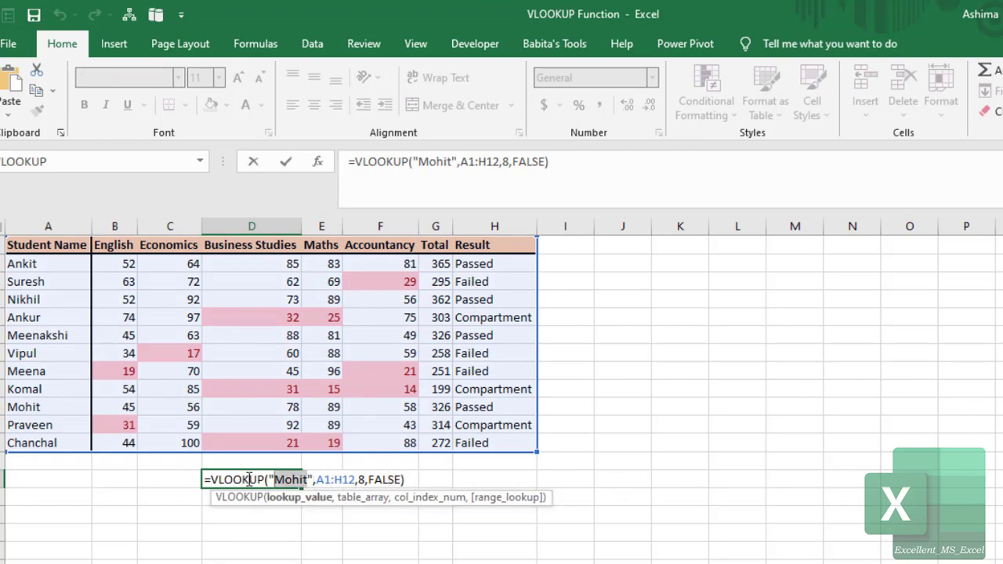
type("An")
key("BackSpace")
key("BackSpace")
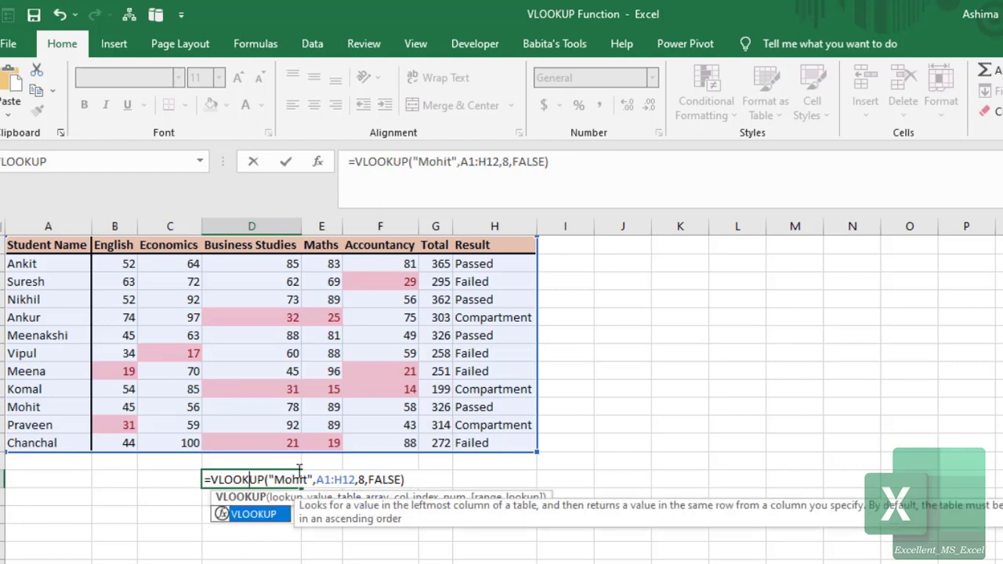
left_click_drag(309, 479, 273, 478)
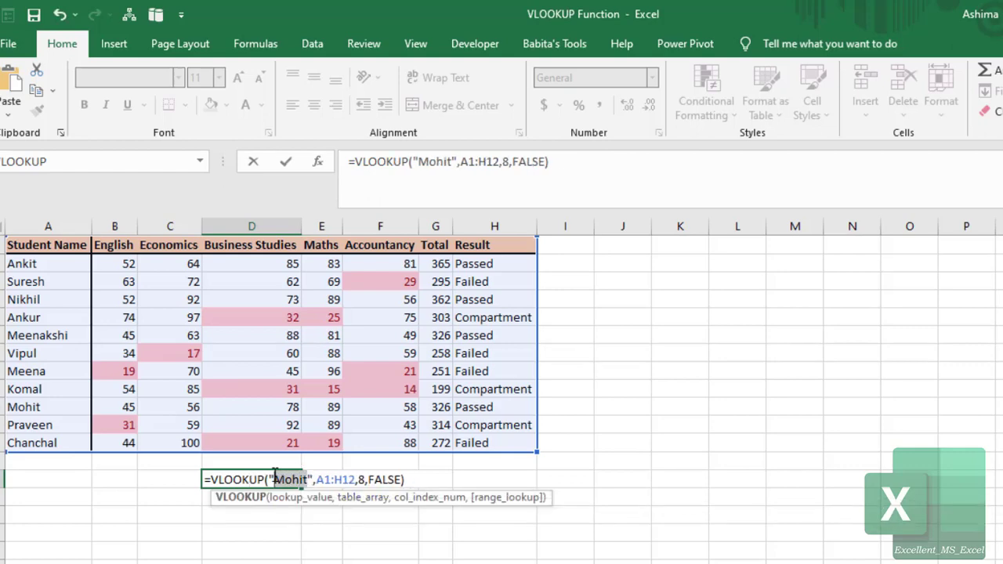
type("Ankur")
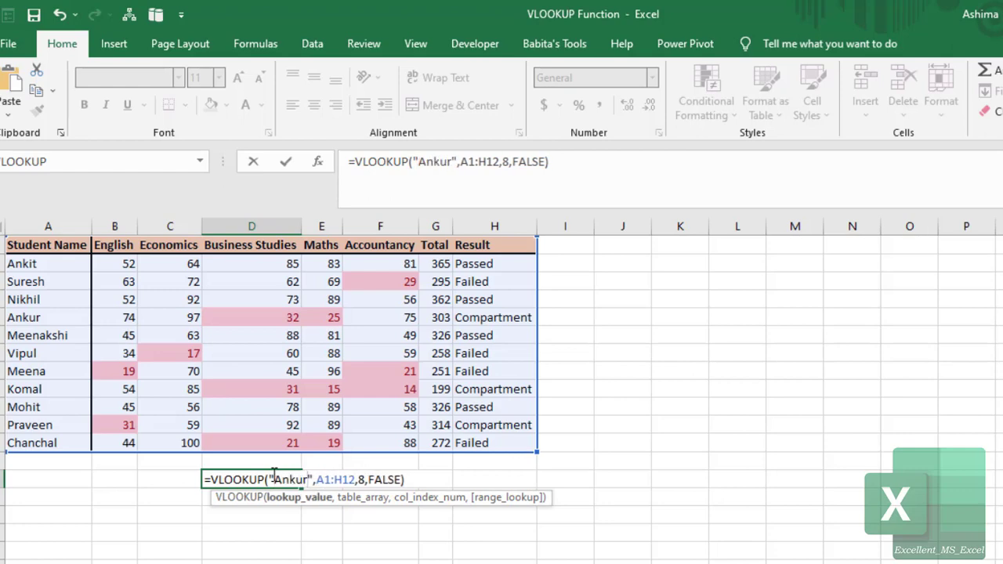
key("Return")
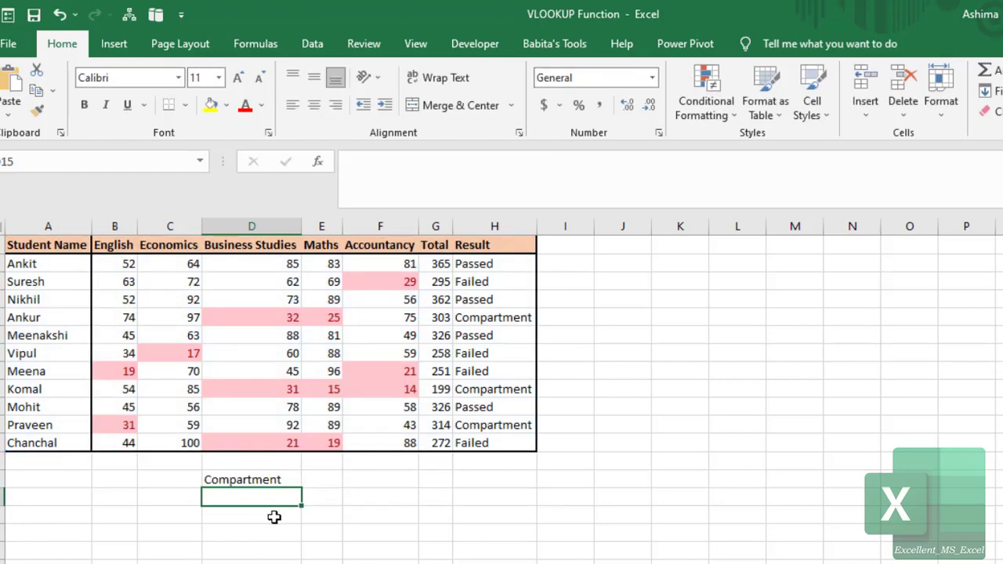
Step: Replace the quoted student name in D14's VLOOKUP formula with a reference to cell C14 as the lookup value
left_click(273, 482)
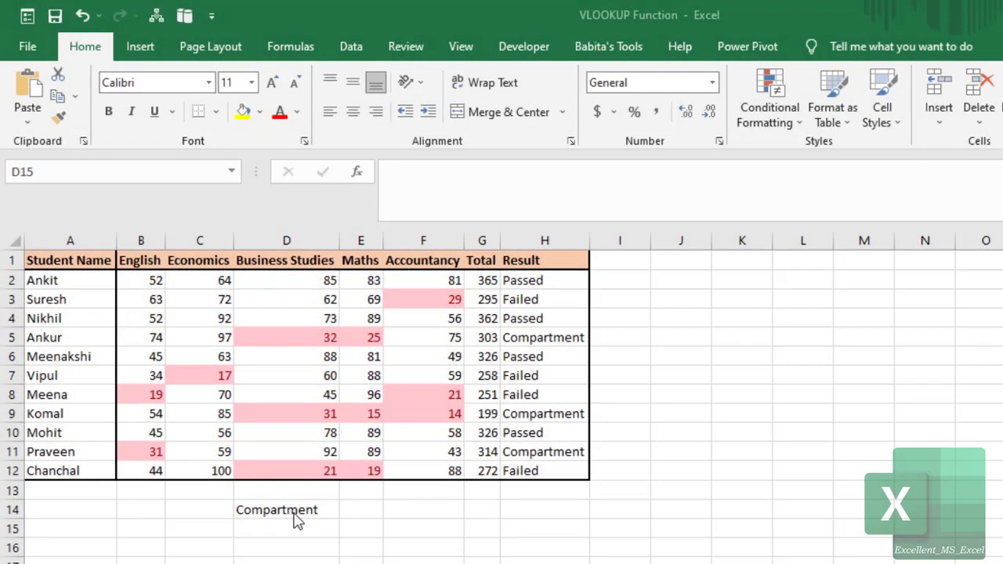
left_click(293, 511)
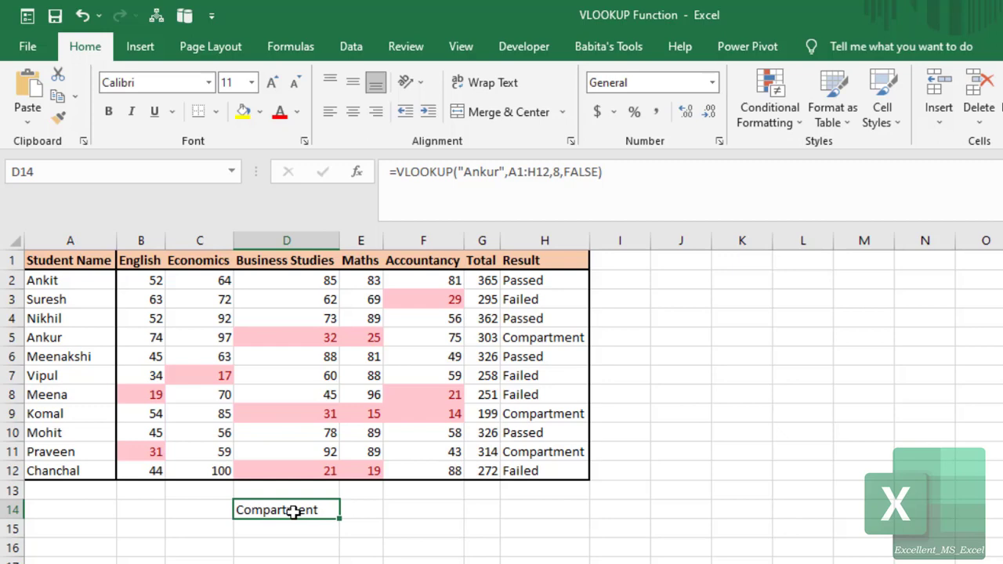
double_click(293, 511)
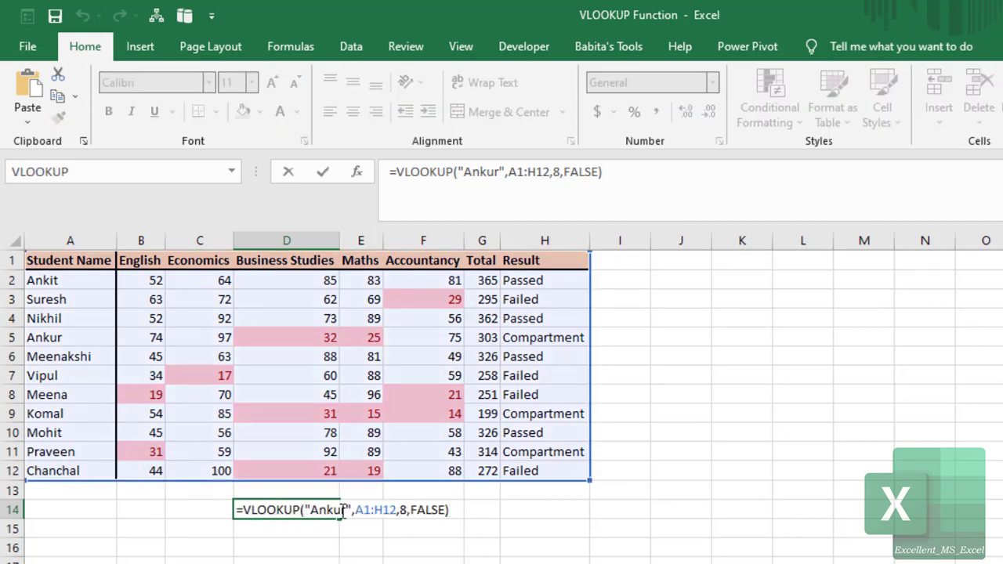
left_click_drag(345, 510, 311, 510)
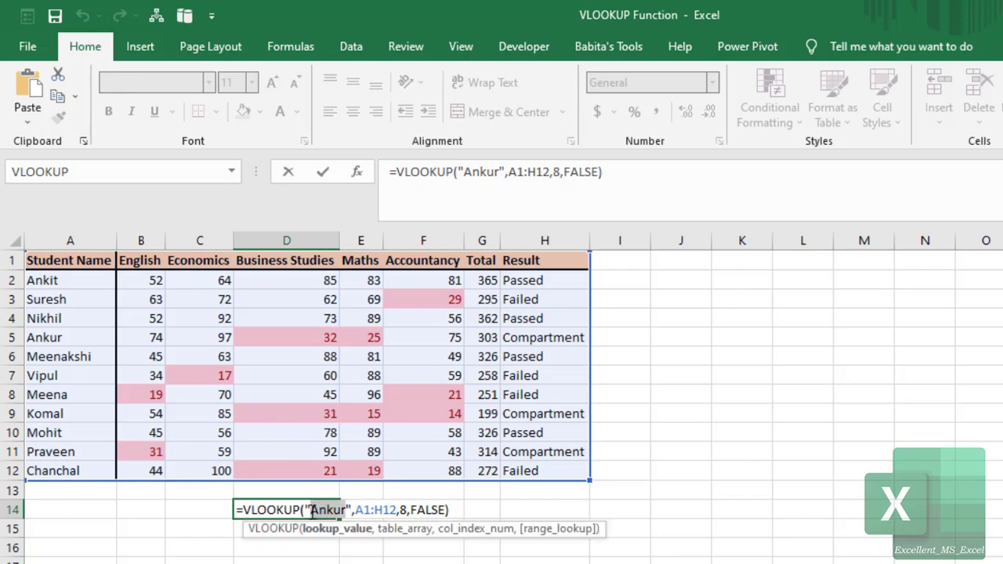
left_click(352, 510)
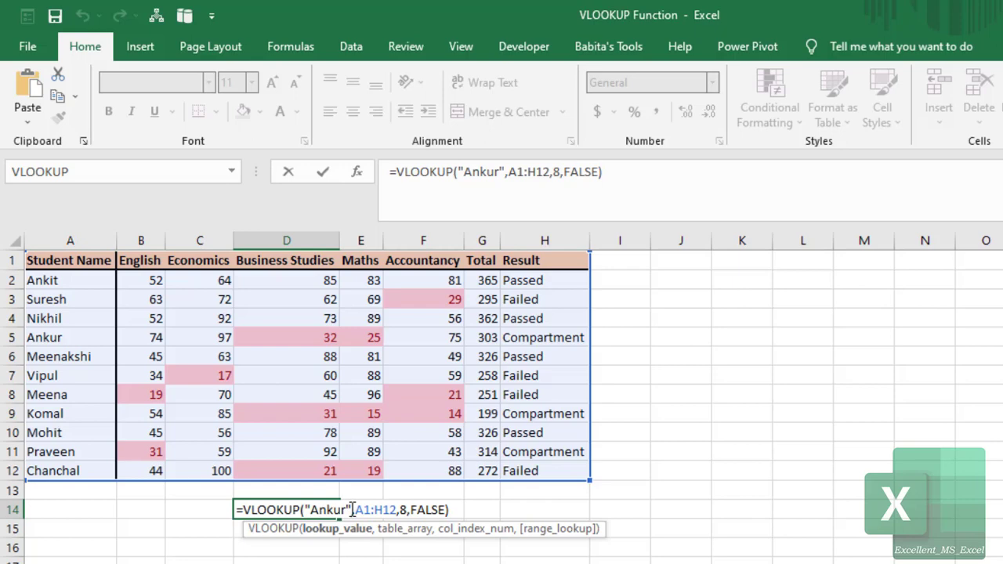
key("BackSpace")
key("BackSpace")
key("BackSpace")
key("BackSpace")
key("BackSpace")
key("BackSpace")
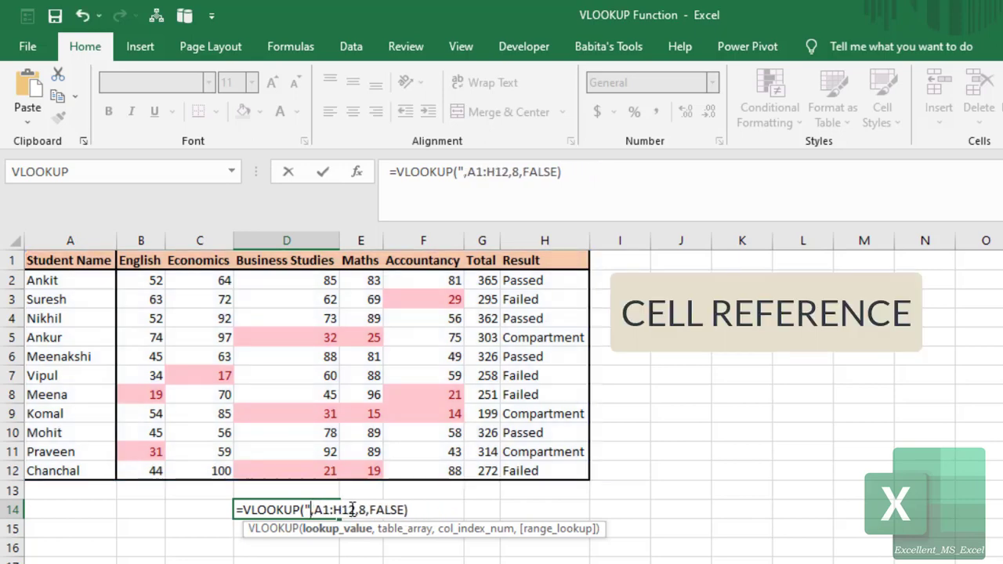
key("BackSpace")
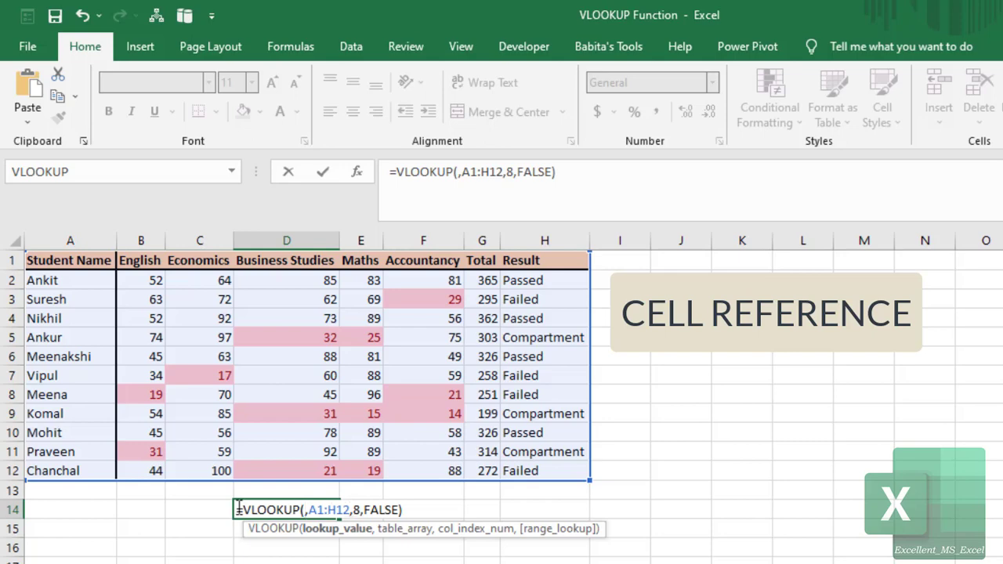
left_click(208, 513)
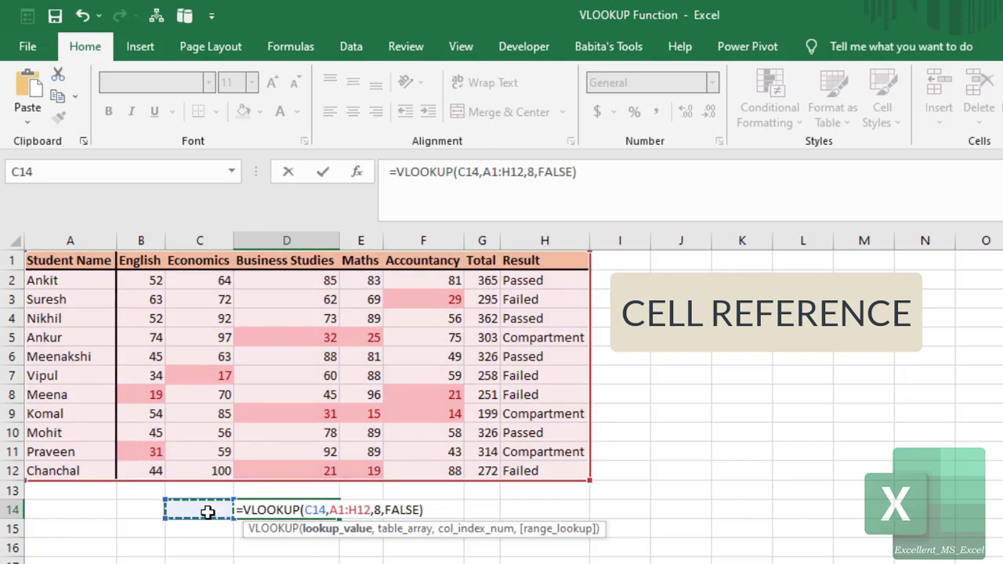
key("Return")
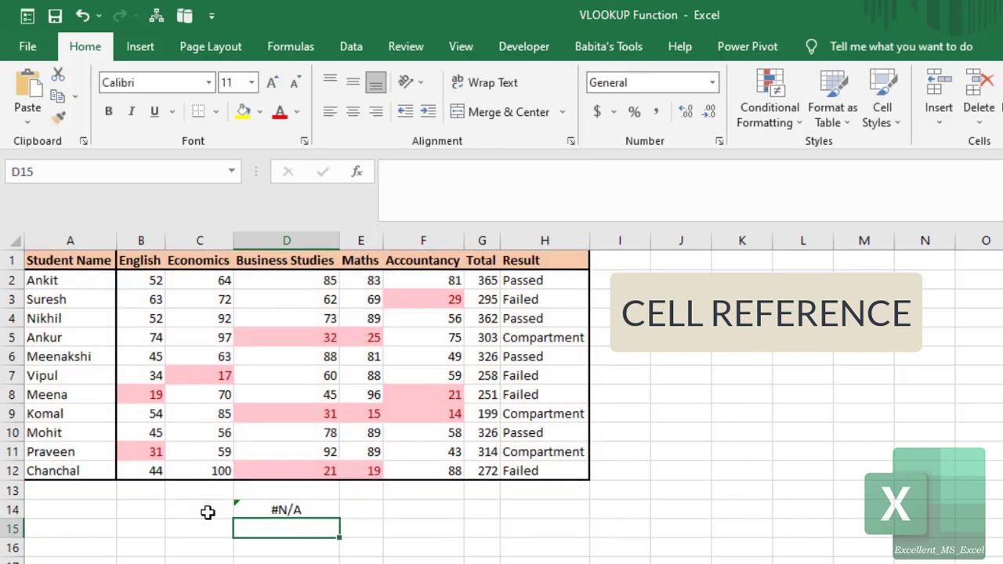
Step: Enter the name of the student in row 12 in cell C14 as the lookup value
left_click(211, 510)
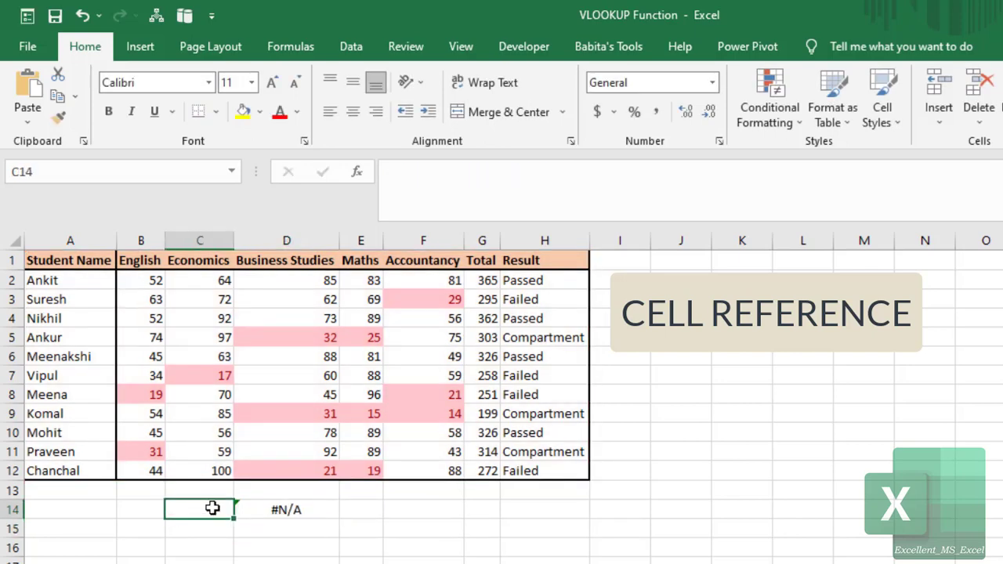
type("Chanchal")
key("Return")
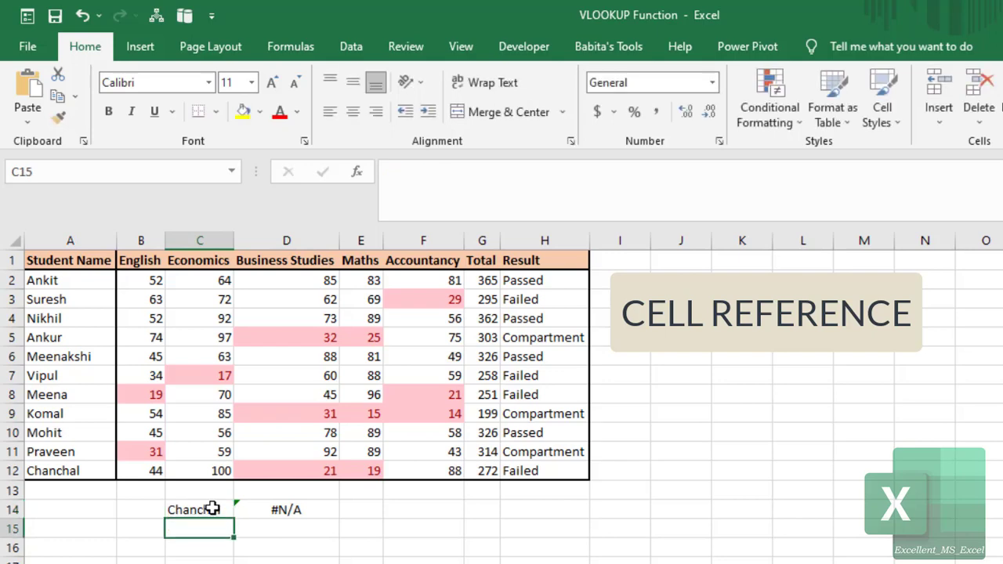
left_click(211, 510)
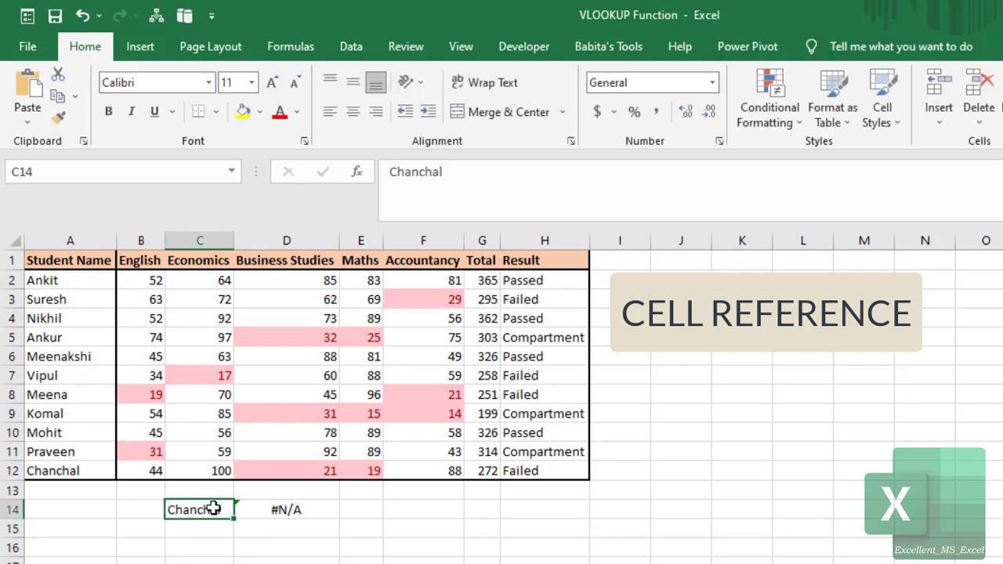
Step: Re-enter the VLOOKUP formula in D14 to recalculate it for the student name in C14
left_click(261, 509)
double_click(261, 510)
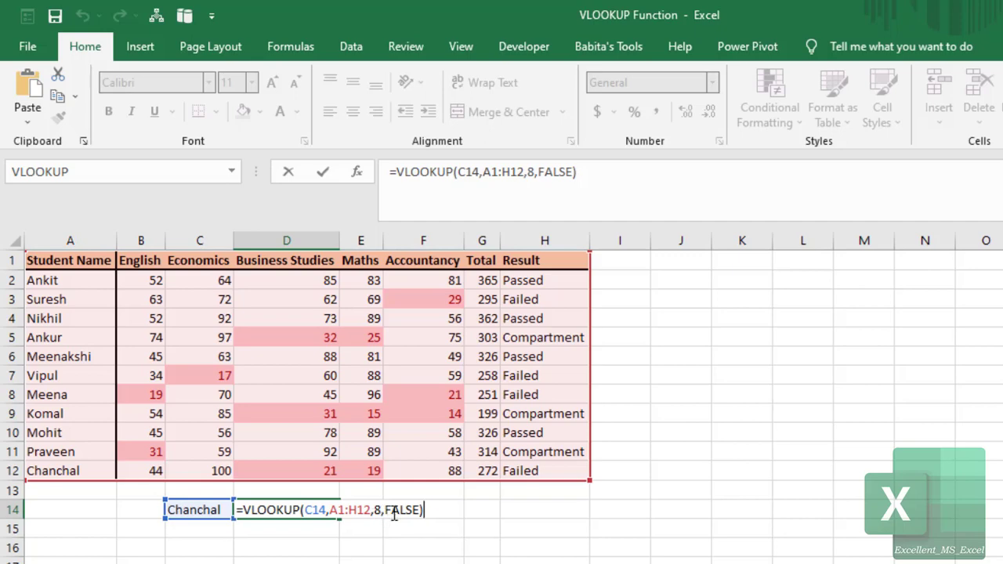
key("Return")
key("Up")
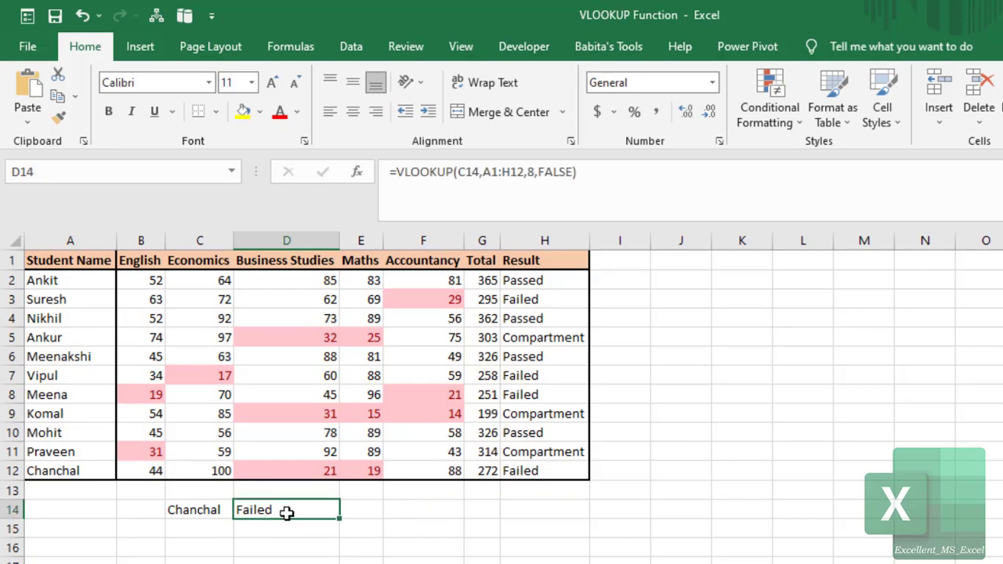
Step: Examine the student record in A12:H12 to compare its Result value with D14
left_click(68, 471)
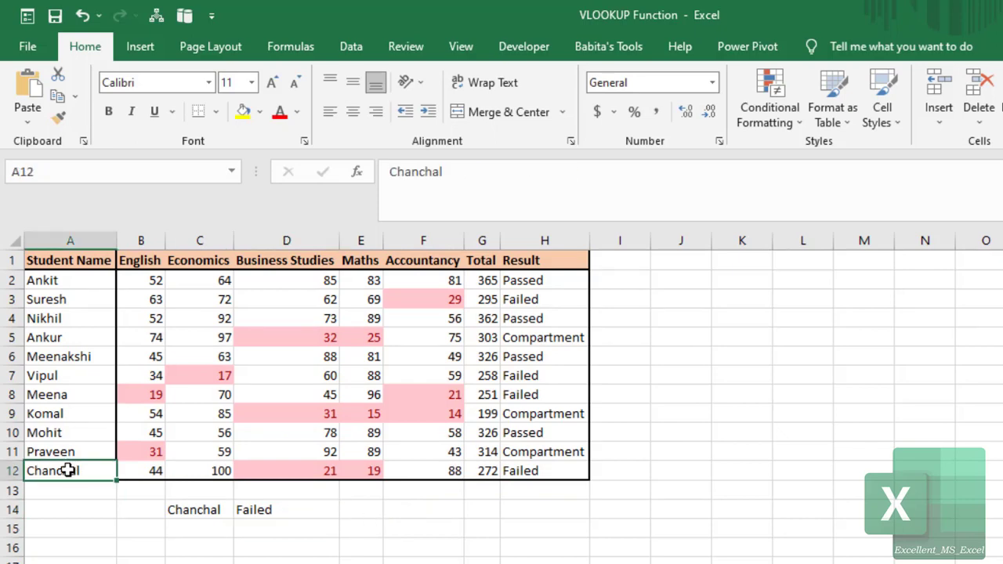
key("shift+Right")
key("shift+Right")
key("shift+Right")
key("shift+Right")
key("shift+Right")
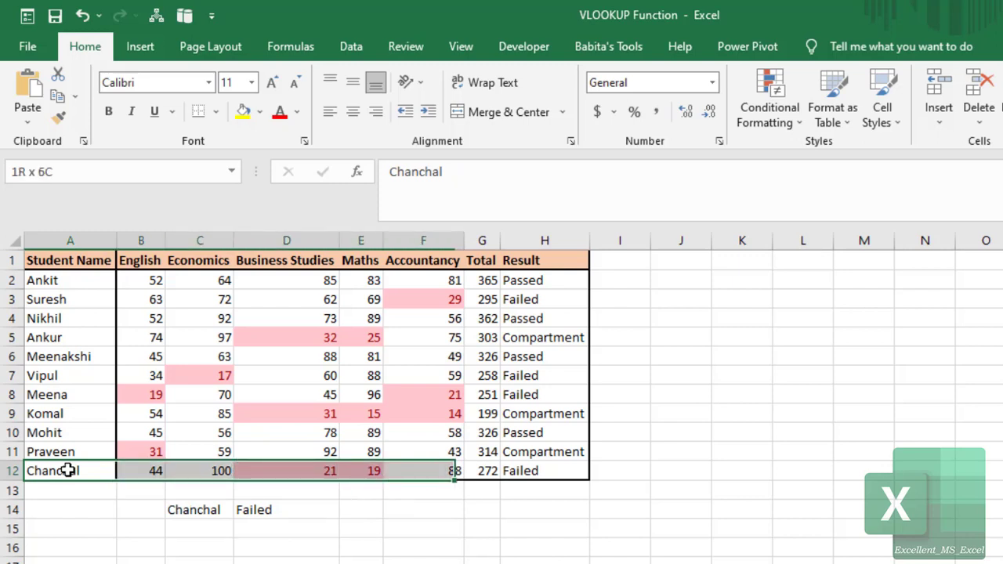
key("shift+Right")
key("shift+Right")
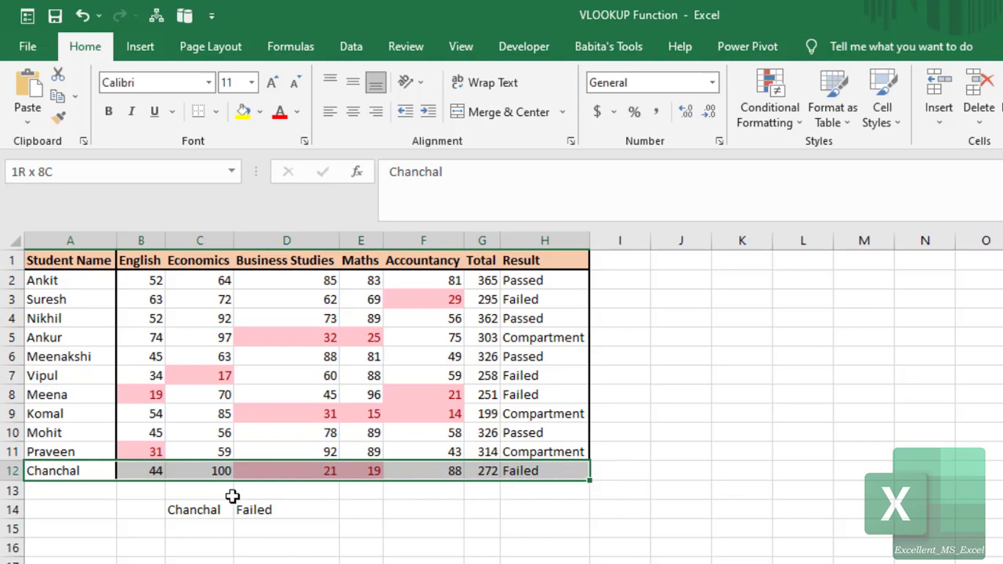
Step: Replace the lookup name in C14 with the name of the student in row 9
left_click(203, 513)
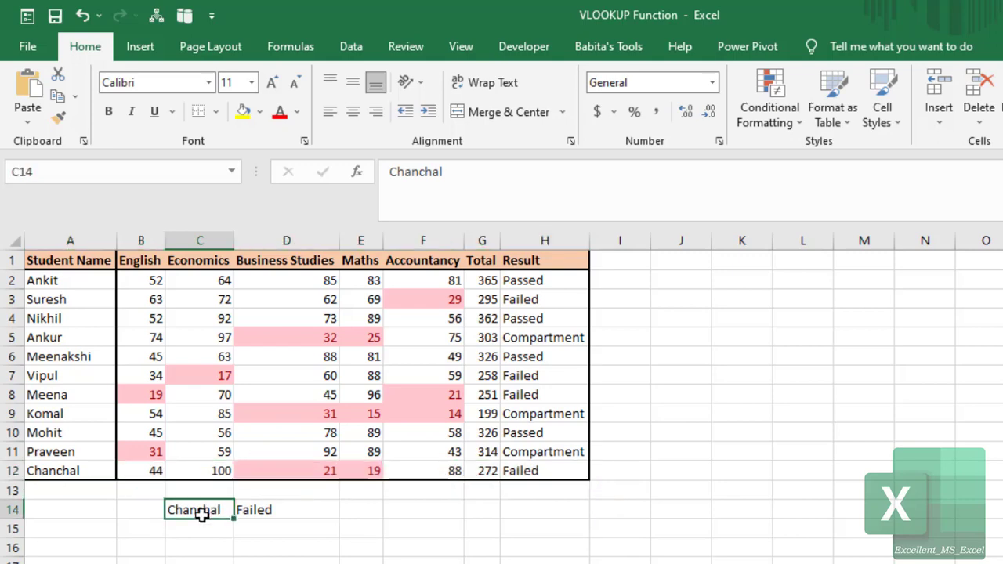
left_click(47, 302)
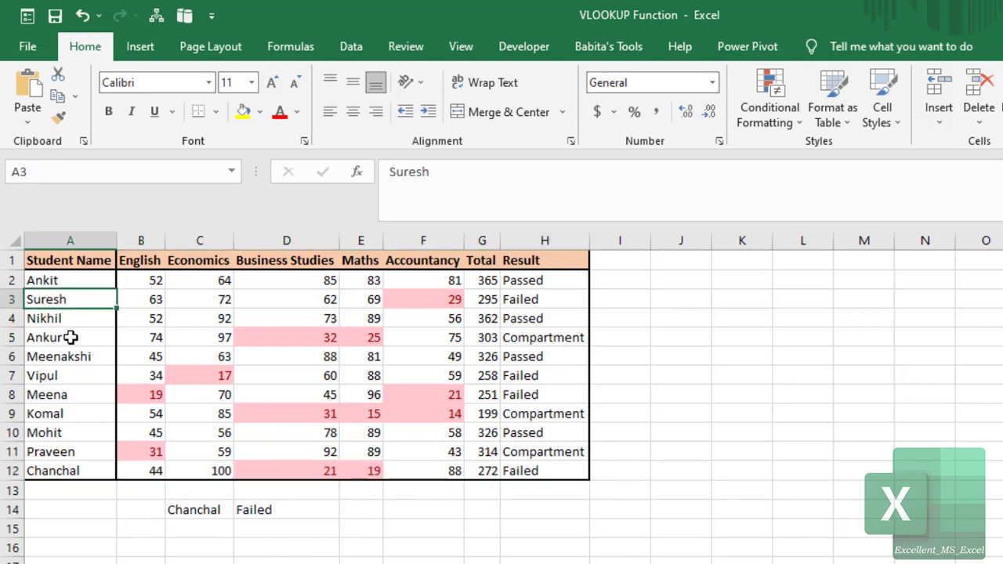
left_click(55, 417)
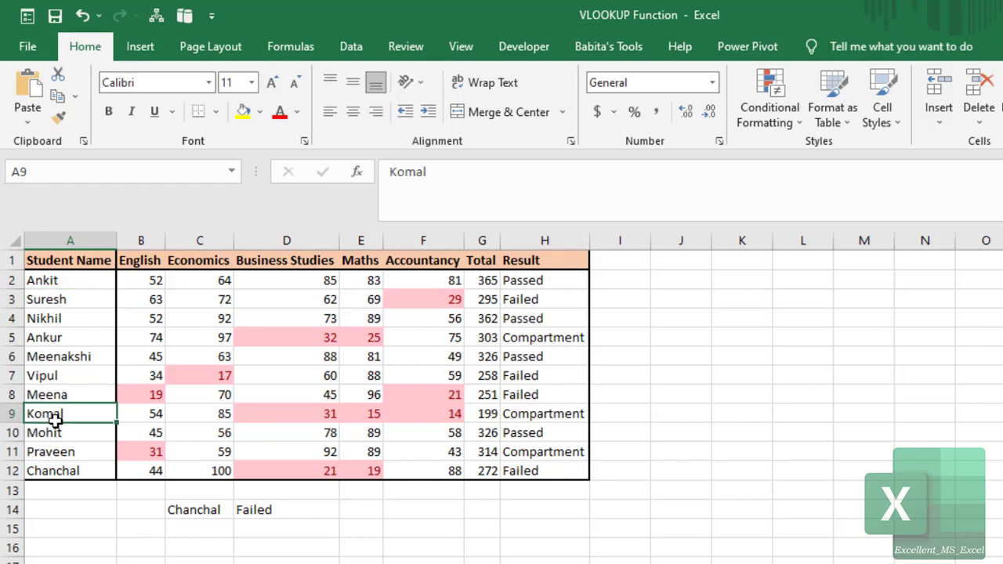
left_click(191, 510)
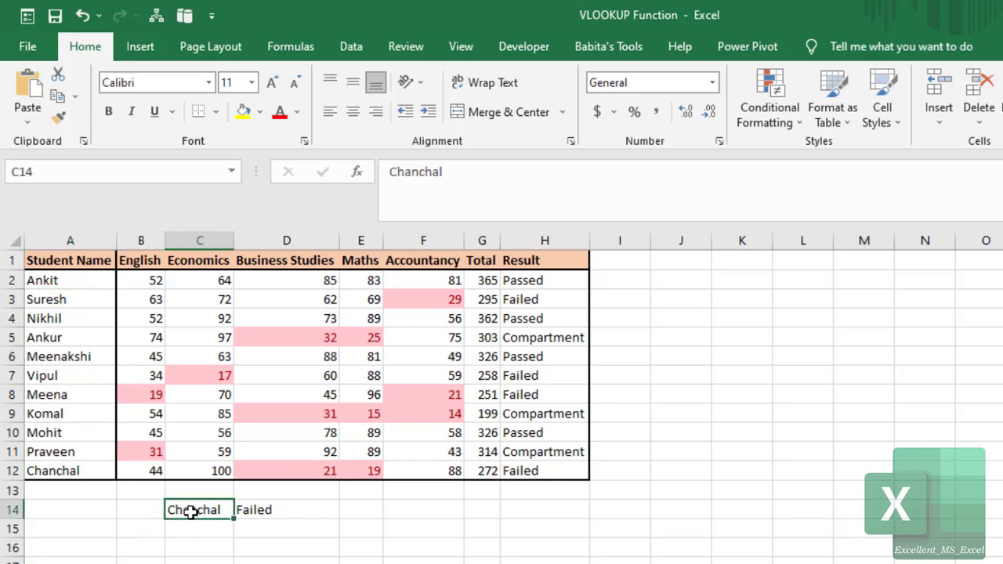
type("Komal")
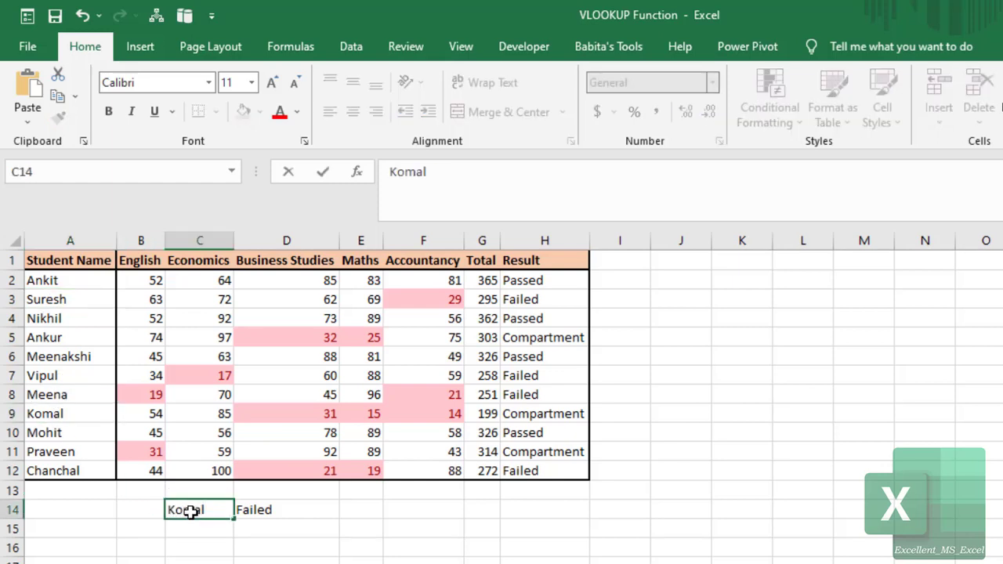
key("Return")
left_click(190, 510)
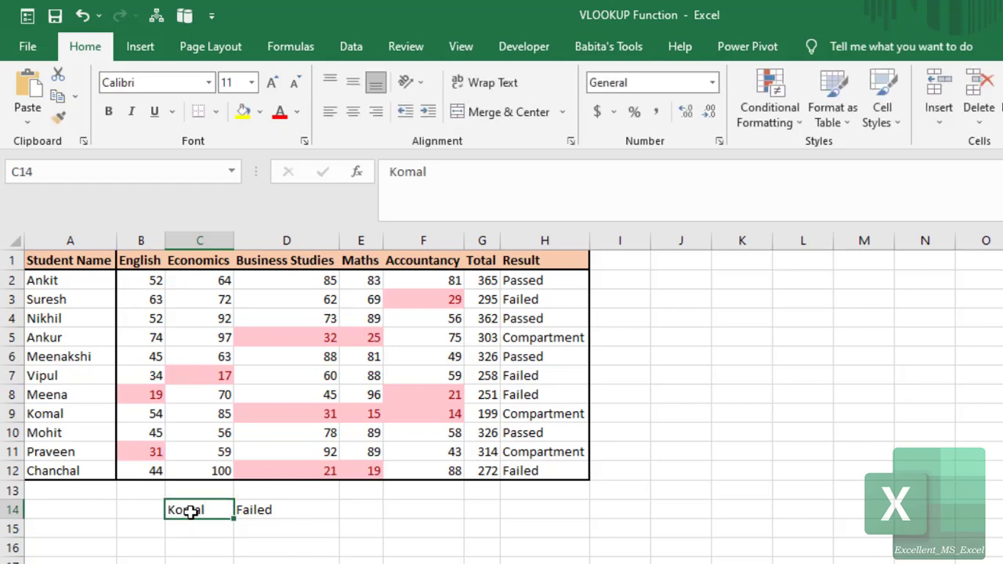
Step: Recalculate D14's VLOOKUP by re-entering the unchanged formula for the new name in C14
left_click(281, 510)
key("Return")
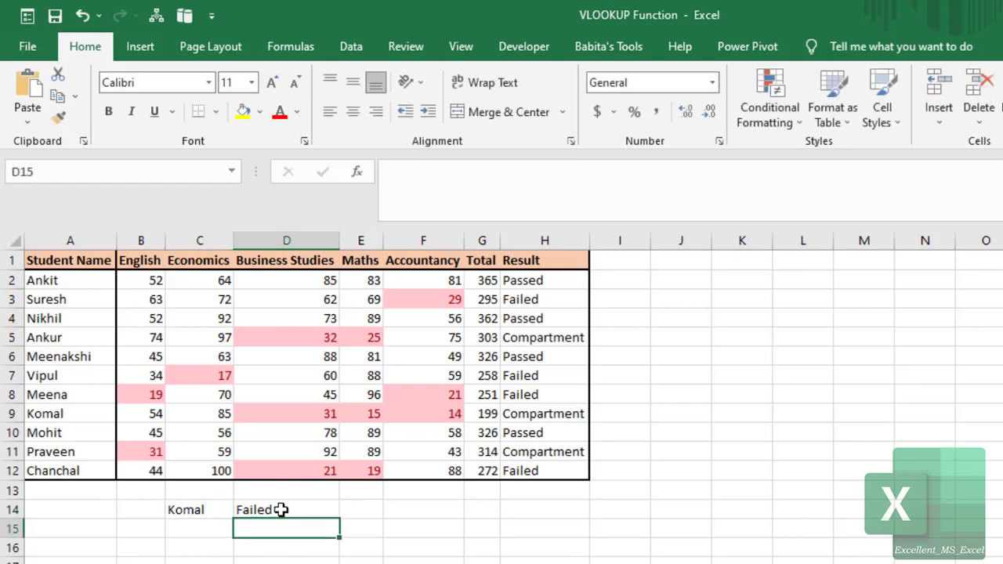
double_click(280, 510)
key("Return")
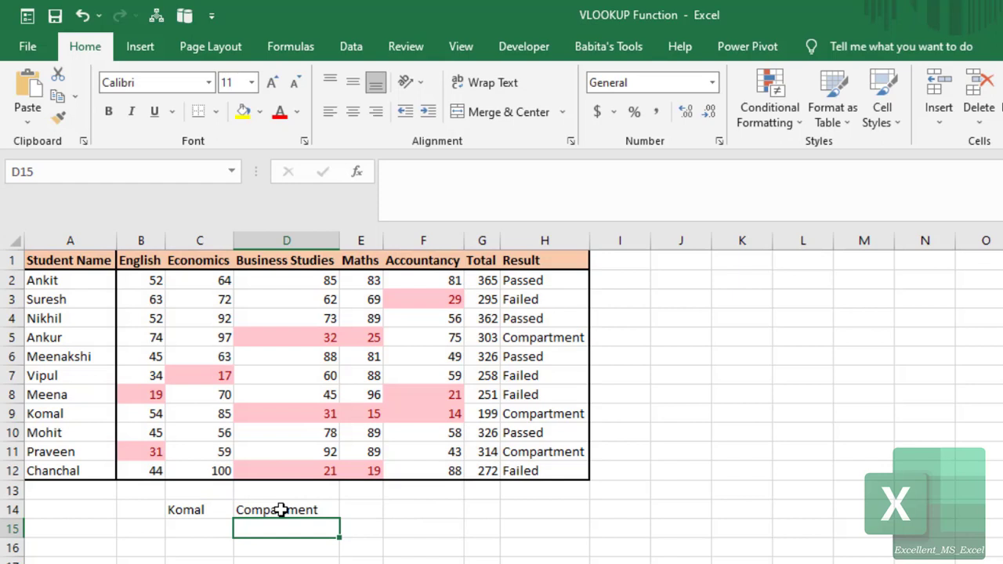
left_click(279, 513)
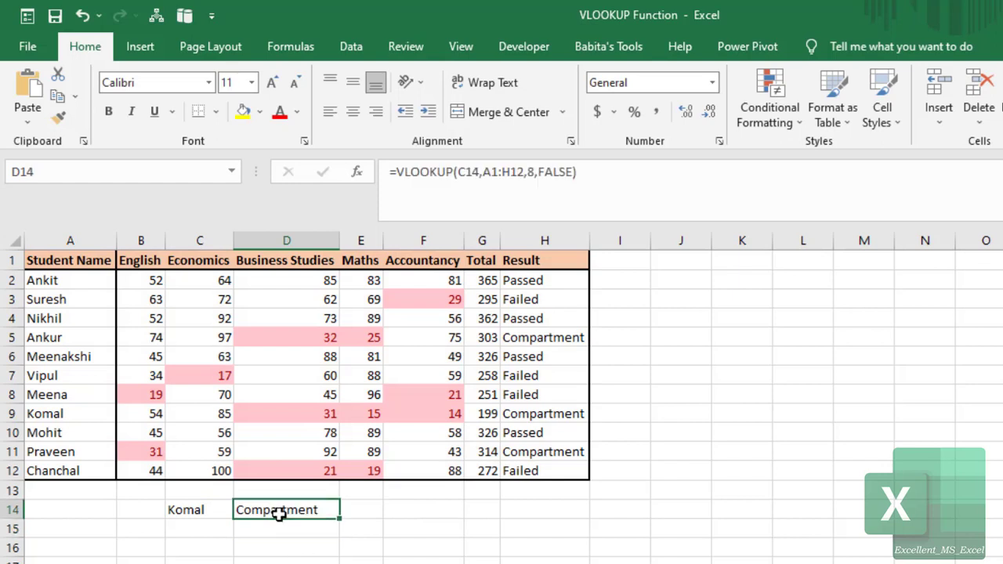